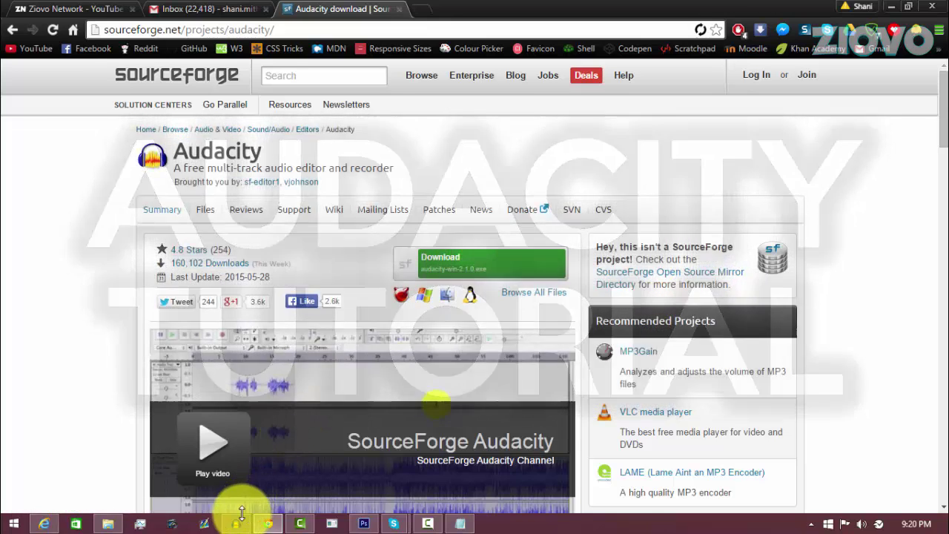
Step: Switch from the Chrome download page to the open Audacity project
{"action": "left_click", "coordinate": [238, 524]}
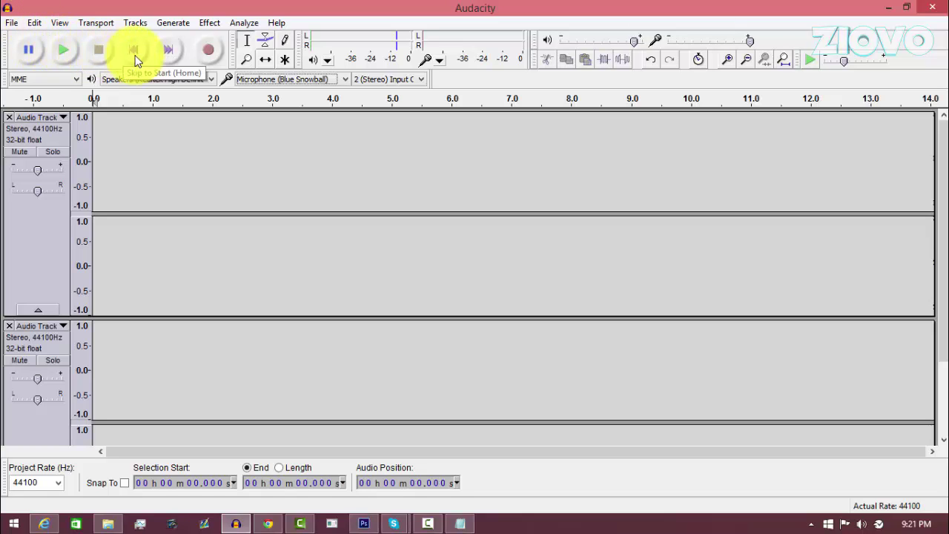
{"action": "left_click", "coordinate": [199, 80]}
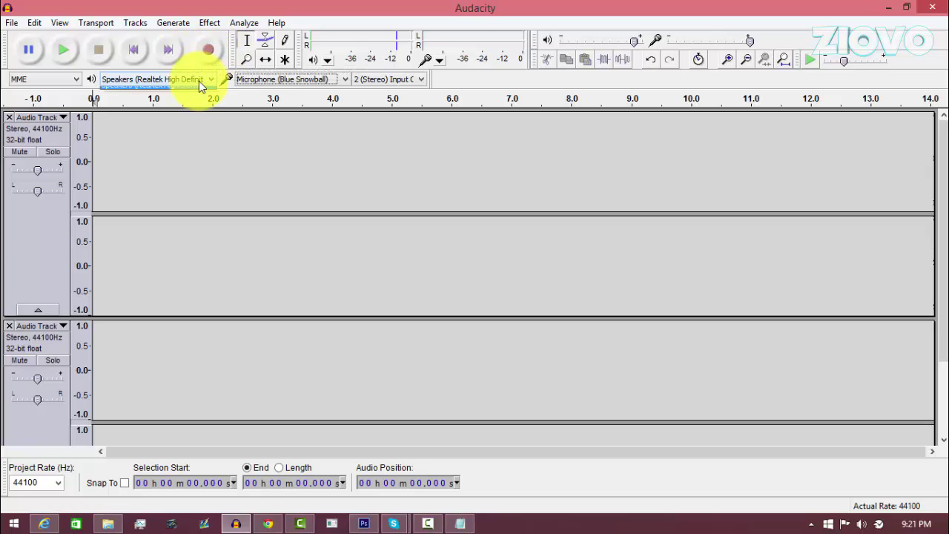
{"action": "left_click", "coordinate": [266, 78]}
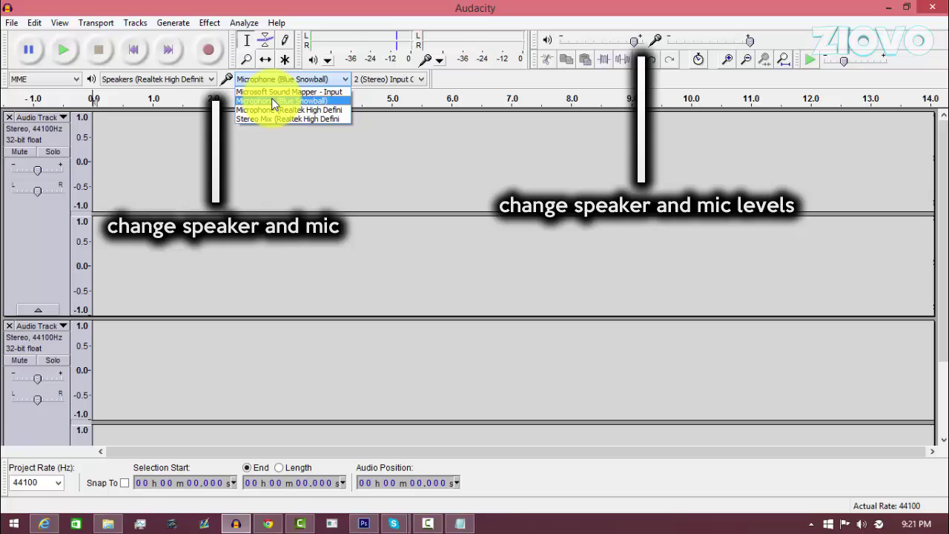
{"action": "left_click", "coordinate": [272, 98]}
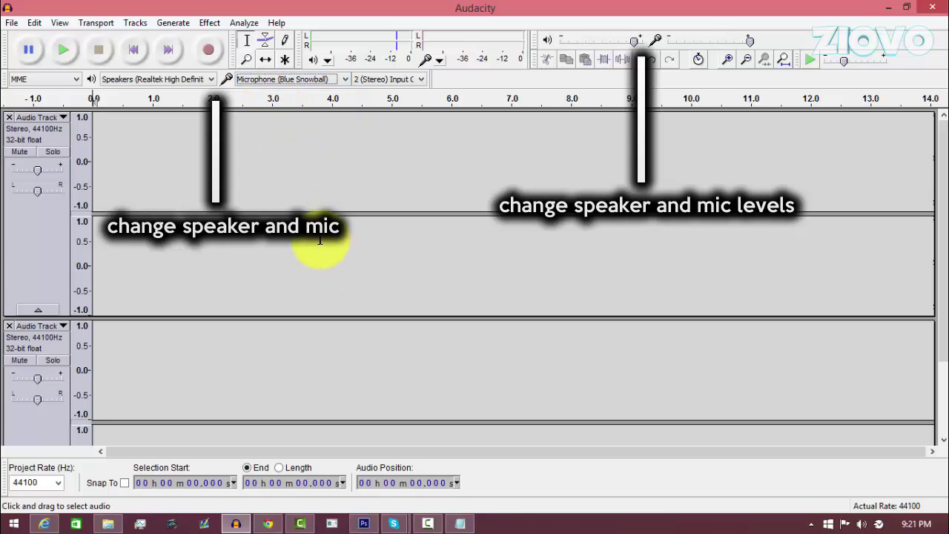
Step: Record a first short voice clip and play it back
{"action": "left_click", "coordinate": [202, 47]}
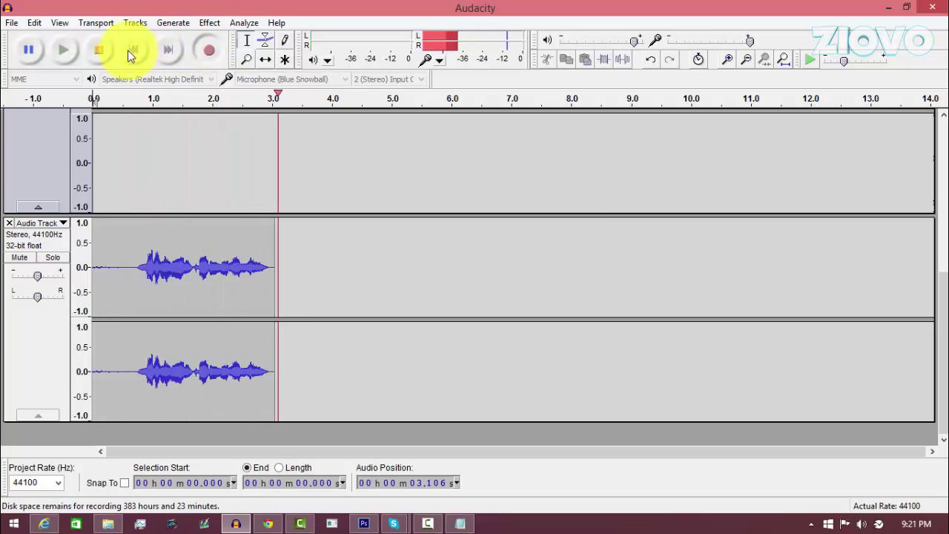
{"action": "left_click", "coordinate": [98, 50]}
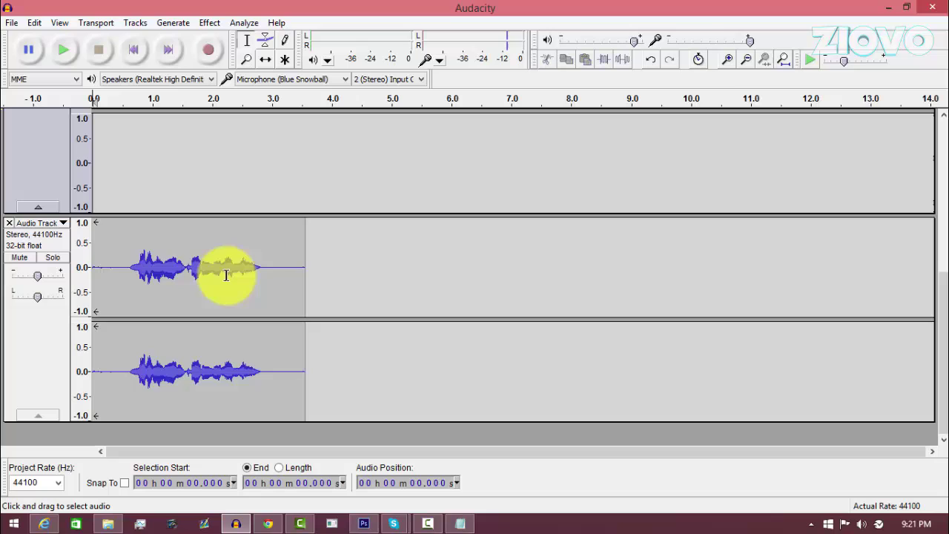
{"action": "left_click", "coordinate": [103, 267]}
{"action": "left_click", "coordinate": [63, 49]}
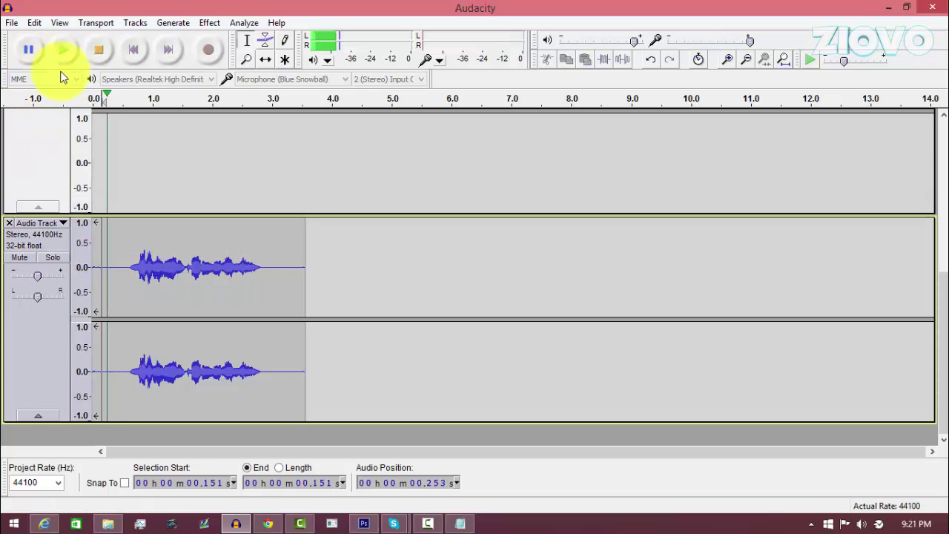
{"action": "left_click", "coordinate": [100, 51]}
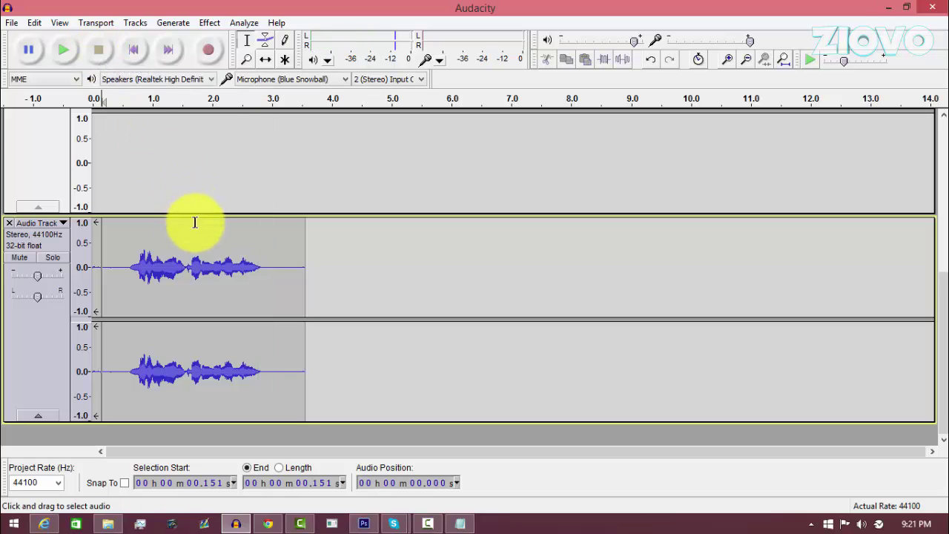
Step: Record a second voice clip on a new track starting around 2.3 s
{"action": "left_click", "coordinate": [231, 269]}
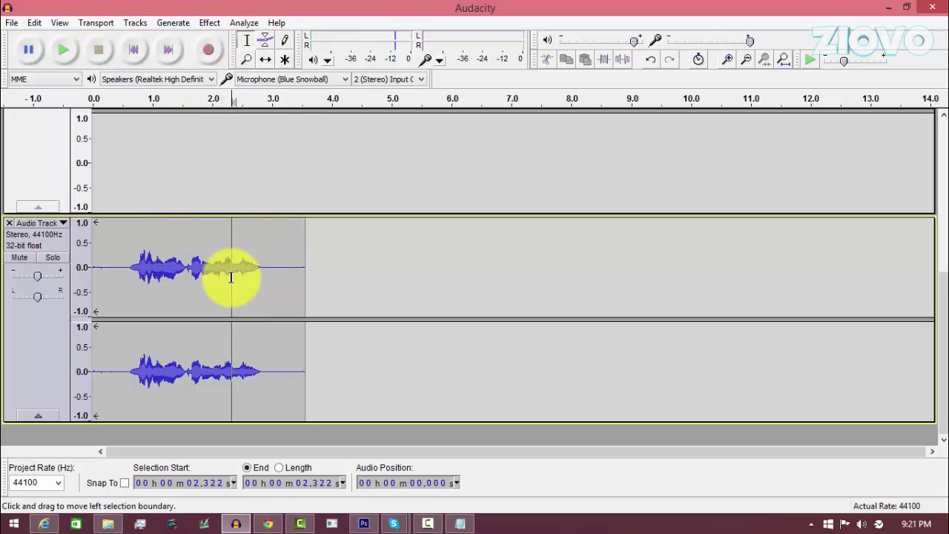
{"action": "left_click", "coordinate": [209, 55]}
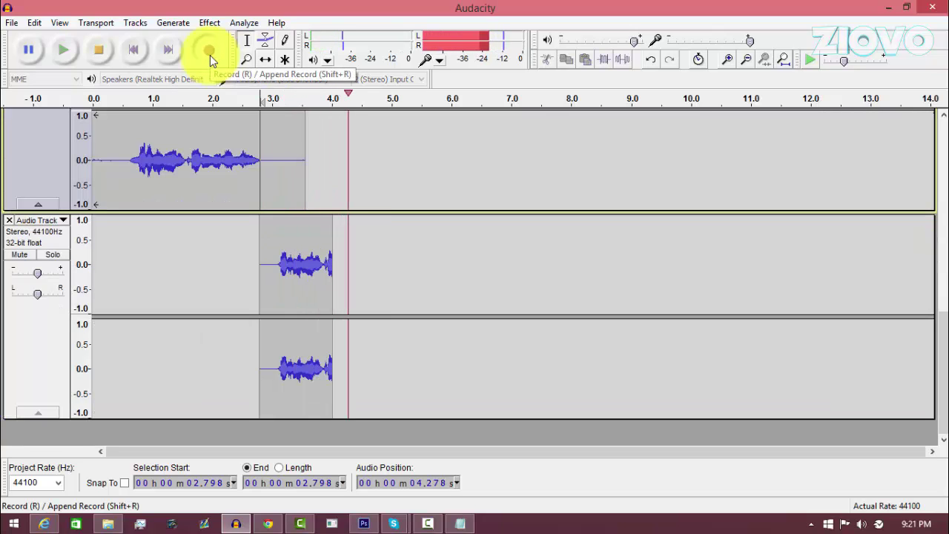
{"action": "left_click", "coordinate": [98, 49]}
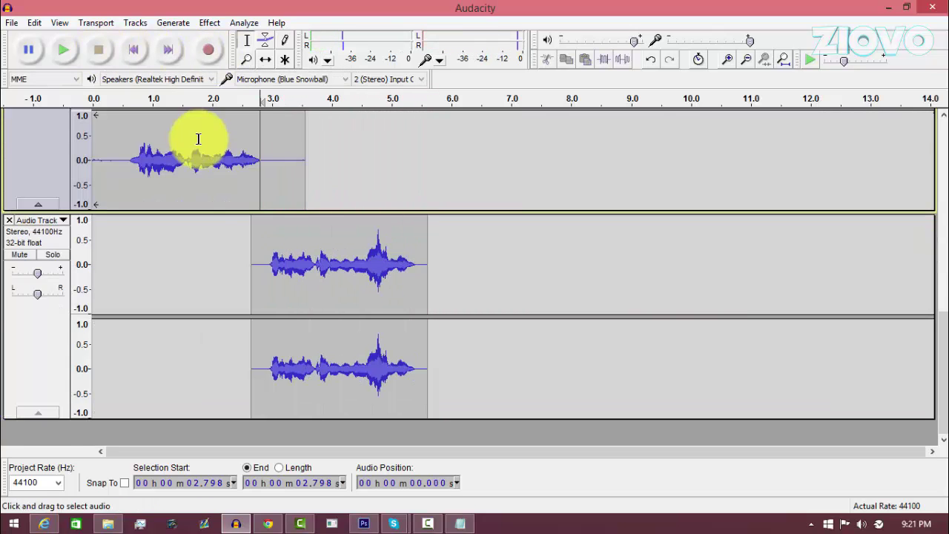
Step: Move the second clip into the first track right after the first clip
{"action": "scroll", "coordinate": [267, 217], "scroll_direction": "up", "scroll_amount": 2}
{"action": "scroll", "coordinate": [267, 217], "scroll_direction": "up", "scroll_amount": 2}
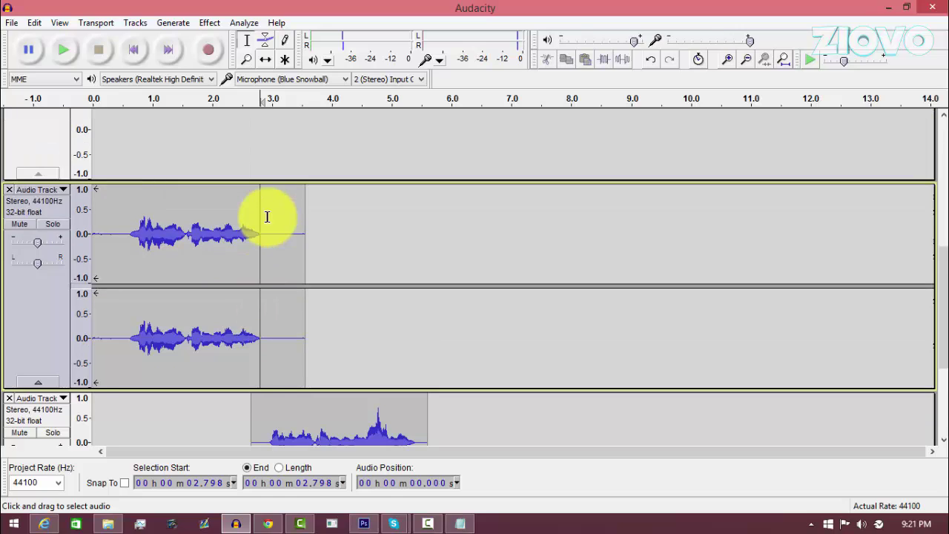
{"action": "scroll", "coordinate": [267, 216], "scroll_direction": "down", "scroll_amount": 1}
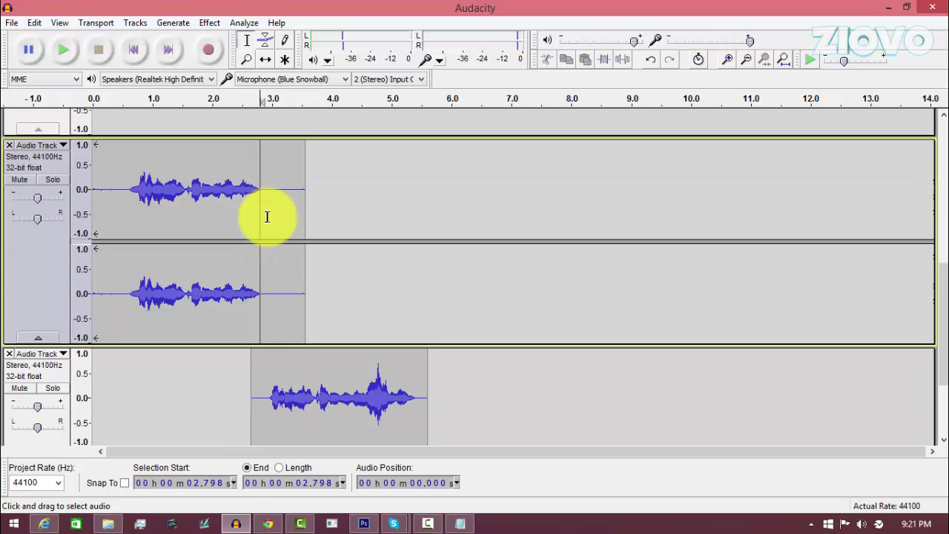
{"action": "left_click", "coordinate": [265, 63]}
{"action": "mouse_move", "coordinate": [314, 392]}
{"action": "left_mouse_down"}
{"action": "mouse_move", "coordinate": [461, 342]}
{"action": "mouse_move", "coordinate": [367, 272]}
{"action": "left_mouse_up"}
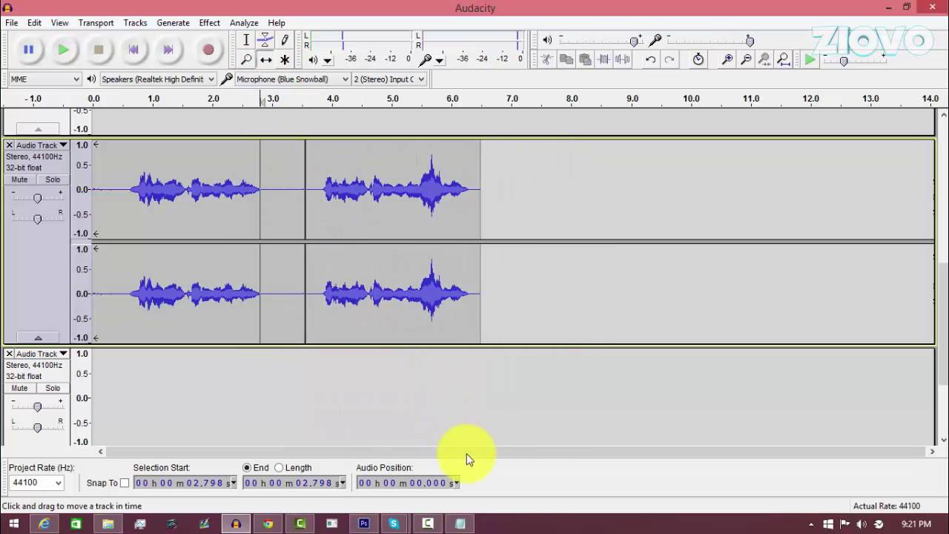
Step: Record a third clip from about 5.2 s and shift it into the main track
{"action": "scroll", "coordinate": [464, 452], "scroll_direction": "up", "scroll_amount": 1}
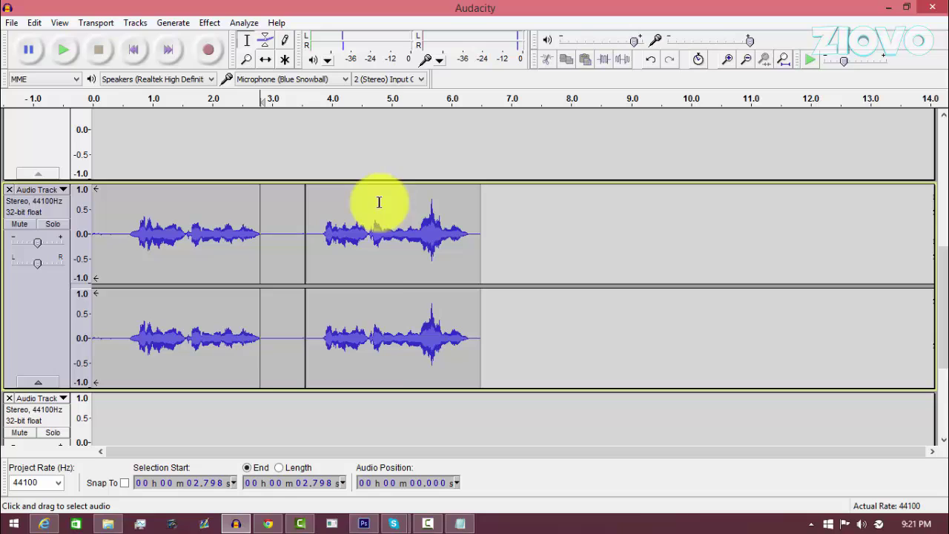
{"action": "left_click", "coordinate": [403, 227]}
{"action": "left_click", "coordinate": [206, 50]}
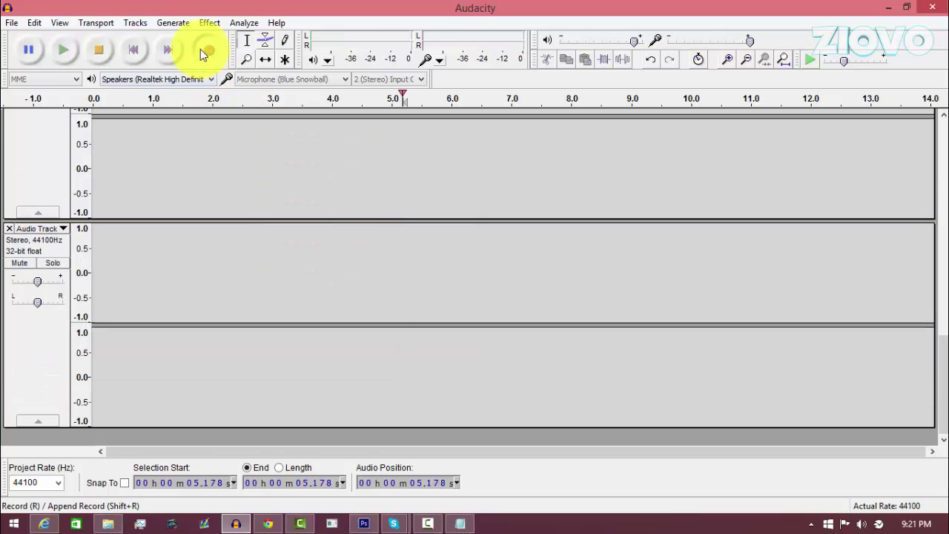
{"action": "left_click", "coordinate": [96, 51]}
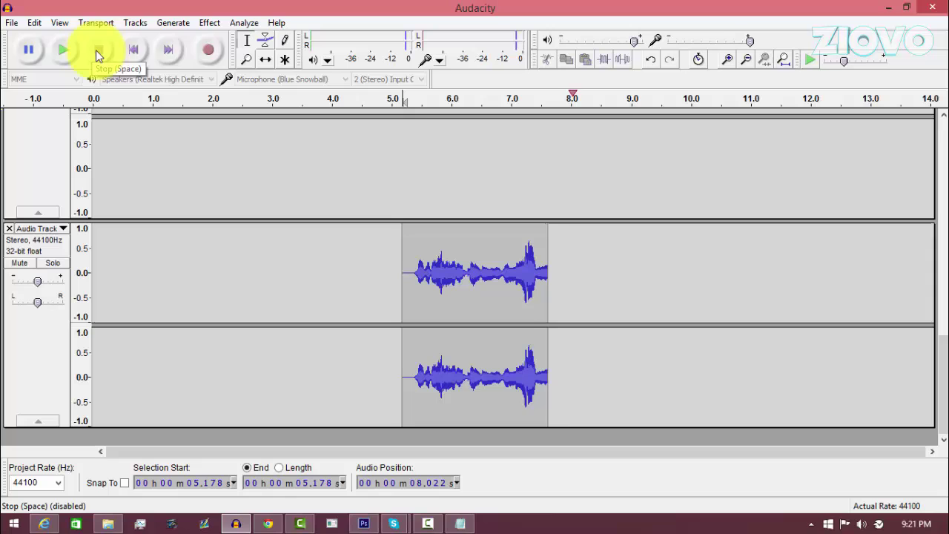
{"action": "left_click", "coordinate": [265, 59]}
{"action": "mouse_move", "coordinate": [470, 322]}
{"action": "left_mouse_down"}
{"action": "mouse_move", "coordinate": [458, 297]}
{"action": "mouse_move", "coordinate": [576, 195]}
{"action": "left_mouse_up"}
Step: Delete both silent gaps between the three clips in the main track
{"action": "scroll", "coordinate": [451, 387], "scroll_direction": "up", "scroll_amount": 2}
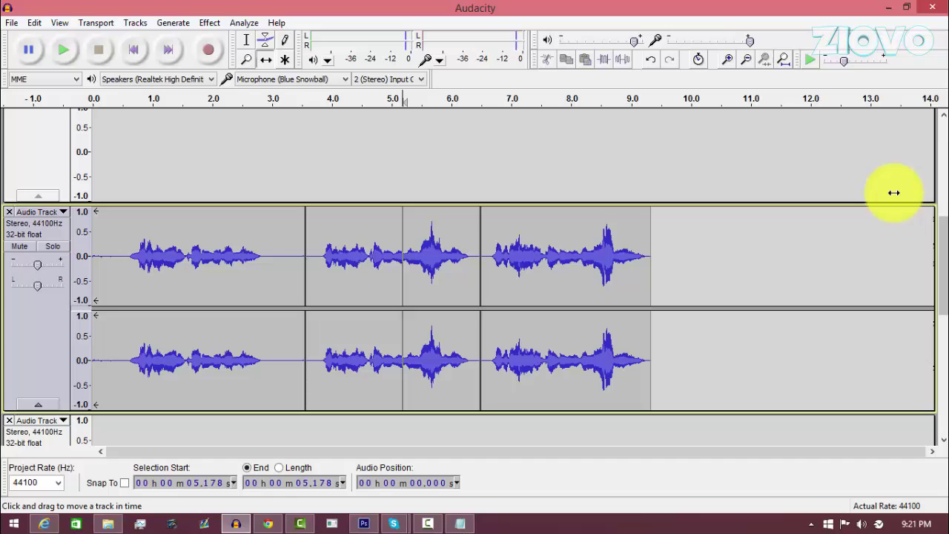
{"action": "left_click", "coordinate": [245, 45]}
{"action": "left_click_drag", "start_coordinate": [264, 256], "coordinate": [317, 256]}
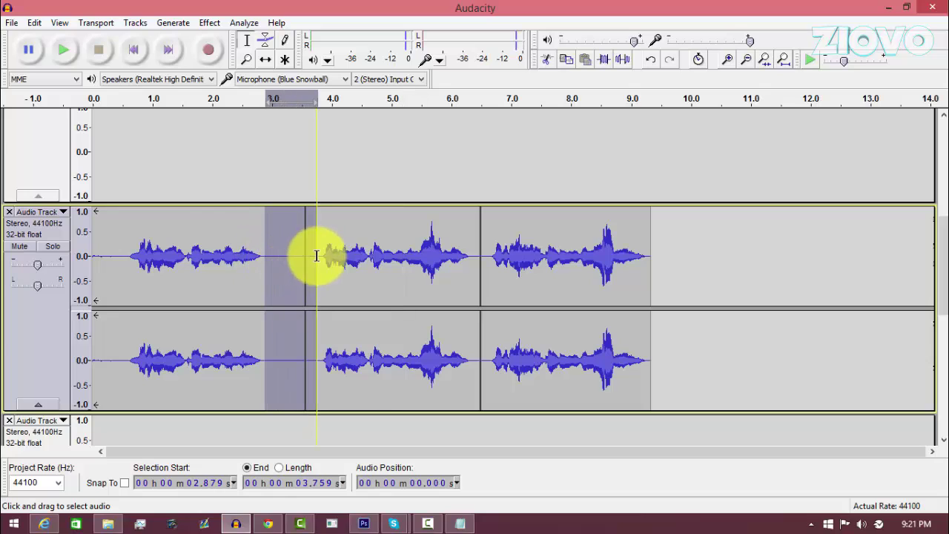
{"action": "key", "text": "Delete"}
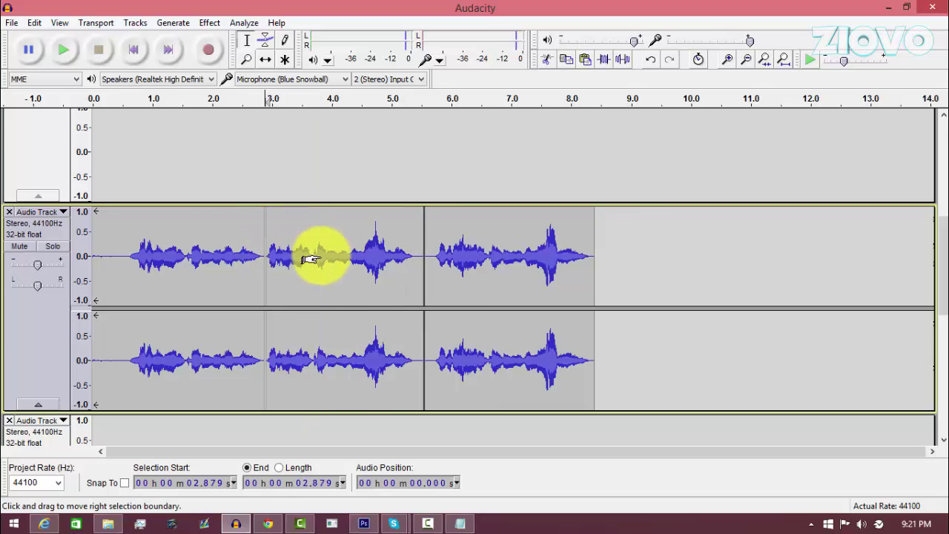
{"action": "left_click_drag", "start_coordinate": [415, 255], "coordinate": [432, 256]}
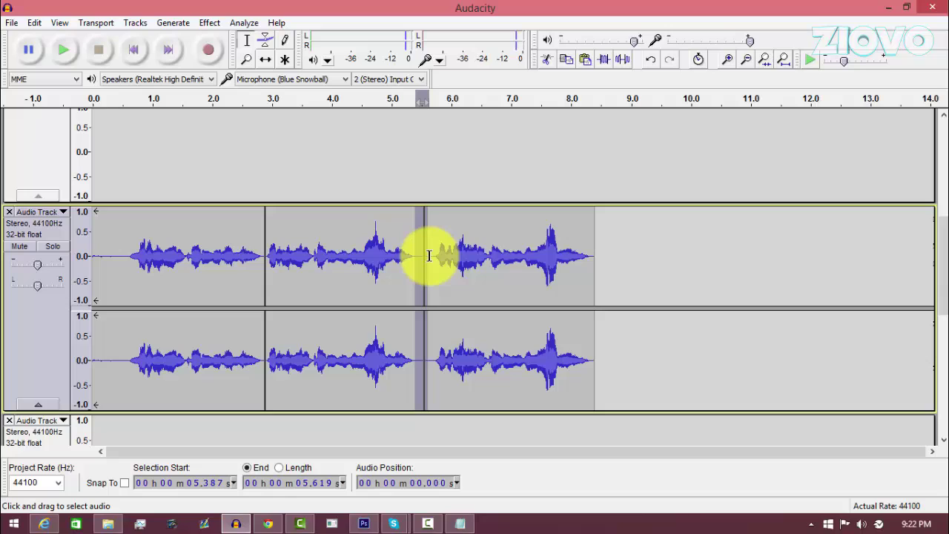
{"action": "key", "text": "Delete"}
{"action": "left_click", "coordinate": [358, 302]}
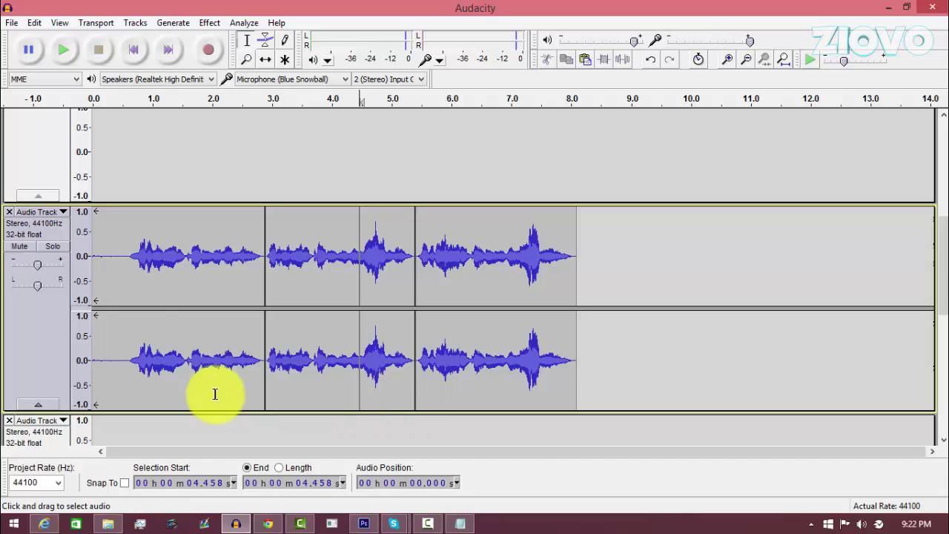
Step: Capture a noise profile from the quiet stretch at the recording's start
{"action": "left_click", "coordinate": [125, 255]}
{"action": "left_click_drag", "start_coordinate": [125, 256], "coordinate": [100, 256]}
{"action": "left_click", "coordinate": [208, 23]}
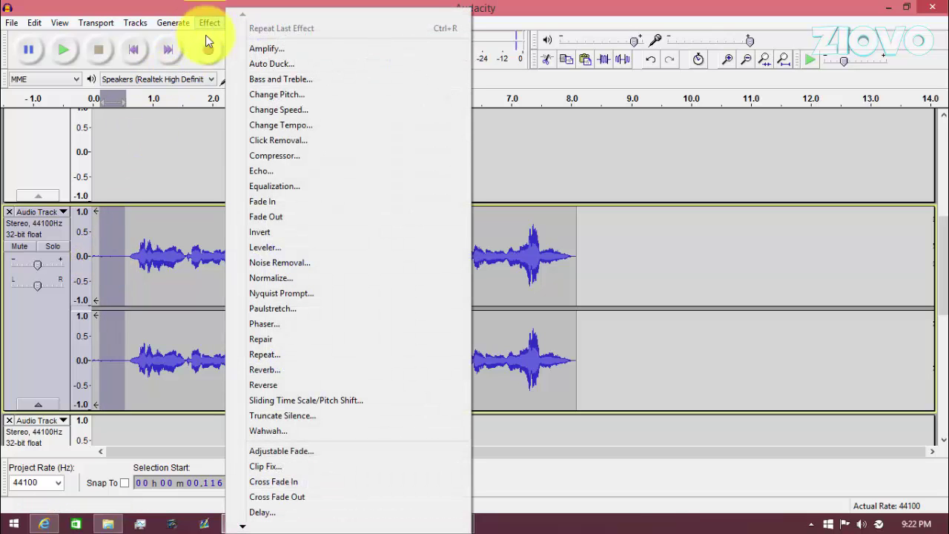
{"action": "left_click", "coordinate": [281, 263]}
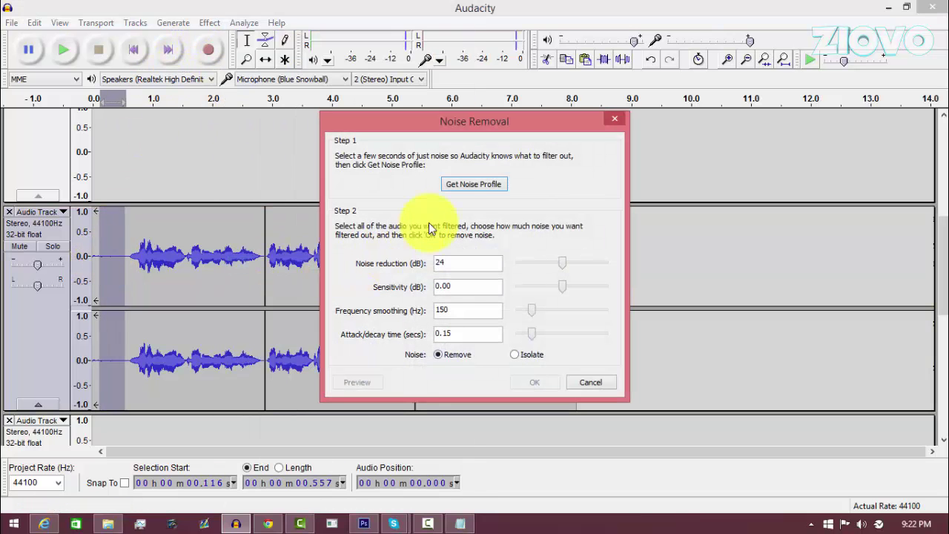
{"action": "left_click", "coordinate": [467, 184]}
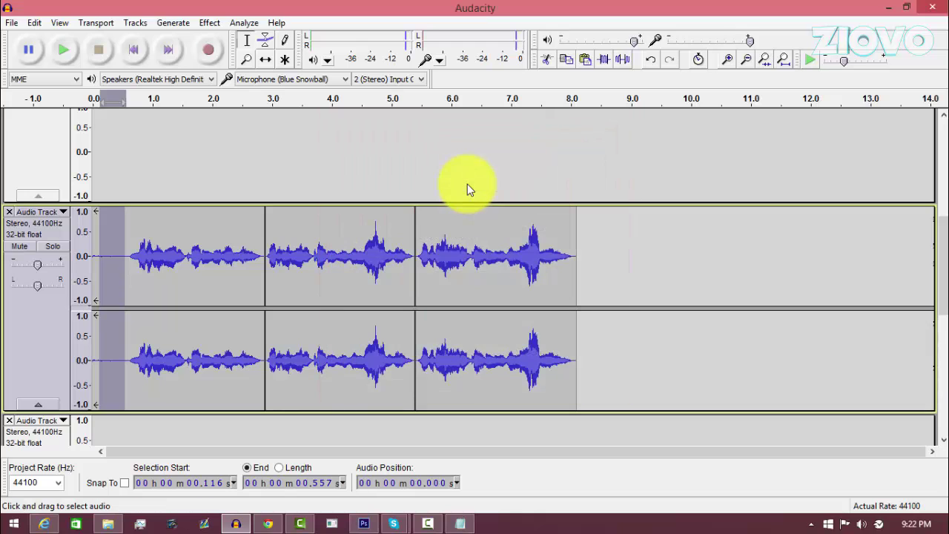
Step: Apply Noise Removal to the entire recording
{"action": "left_click", "coordinate": [216, 267]}
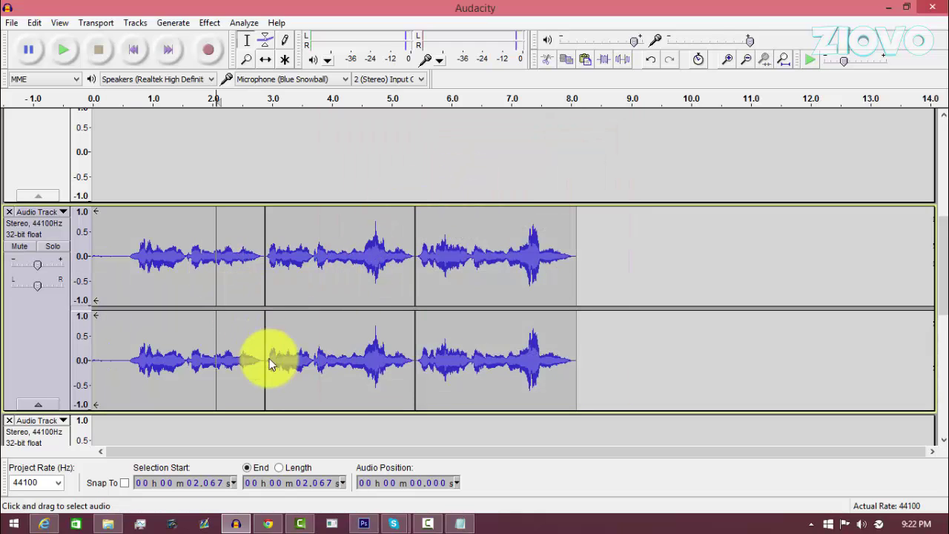
{"action": "key", "text": "ctrl+a"}
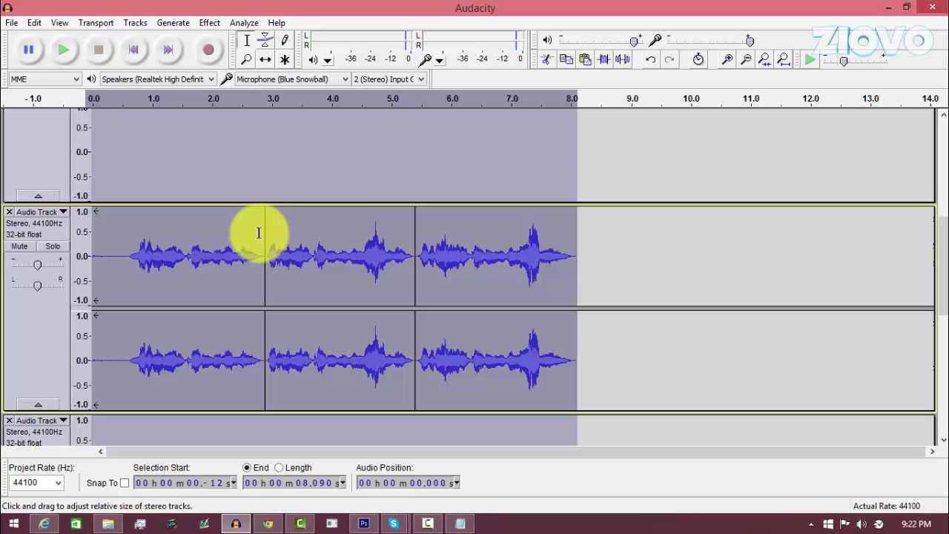
{"action": "left_click", "coordinate": [210, 23]}
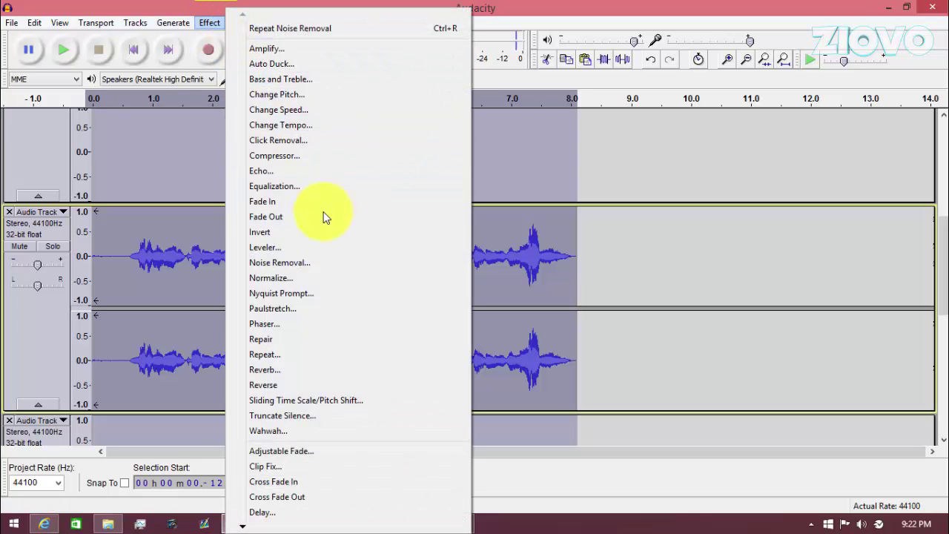
{"action": "left_click", "coordinate": [328, 261]}
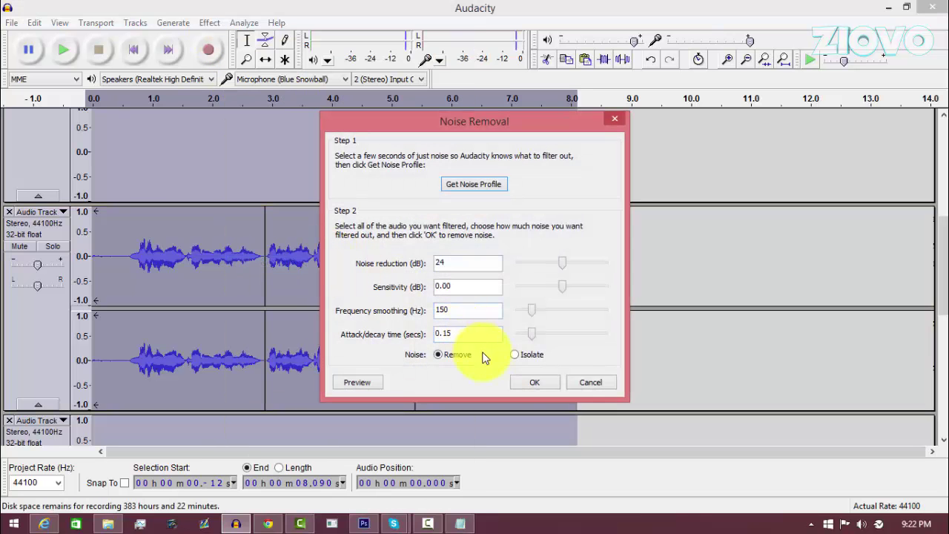
{"action": "left_click", "coordinate": [521, 378]}
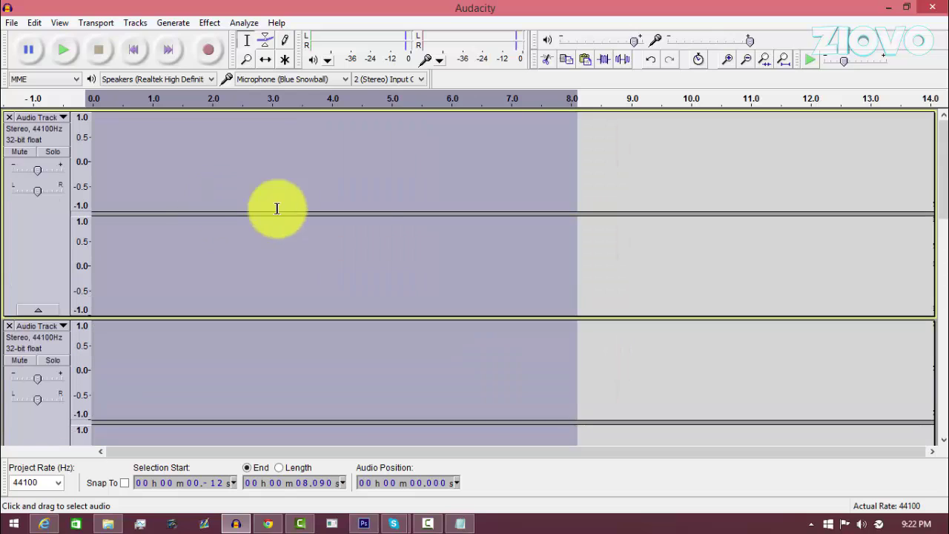
Step: Apply Change Pitch with a -05 percent change to the whole recording
{"action": "left_click_drag", "start_coordinate": [936, 176], "coordinate": [934, 260]}
{"action": "left_click", "coordinate": [309, 267]}
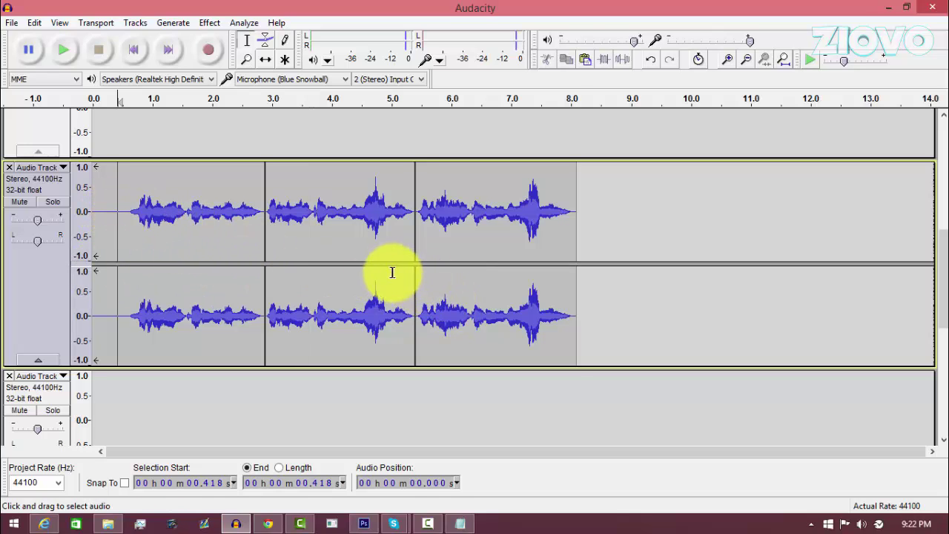
{"action": "key", "text": "ctrl+a"}
{"action": "left_click", "coordinate": [207, 28]}
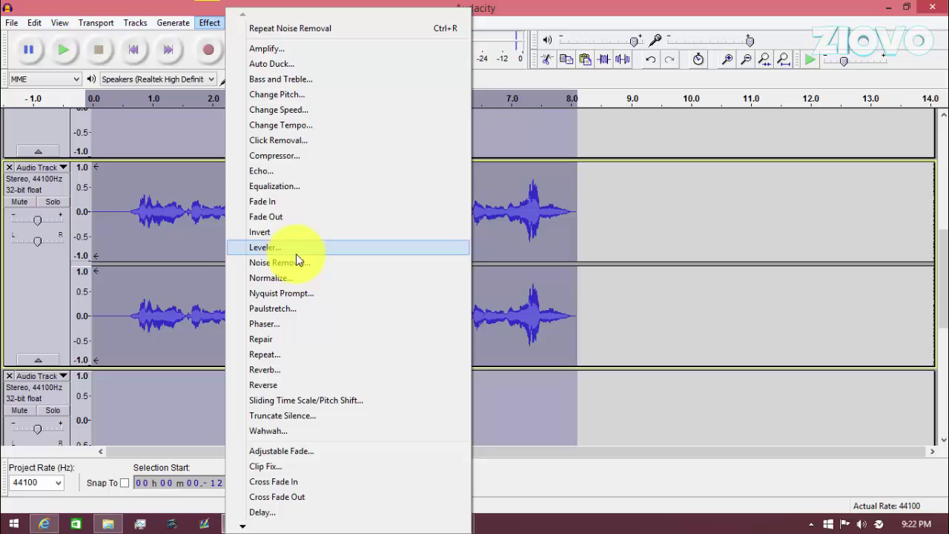
{"action": "left_click", "coordinate": [279, 94]}
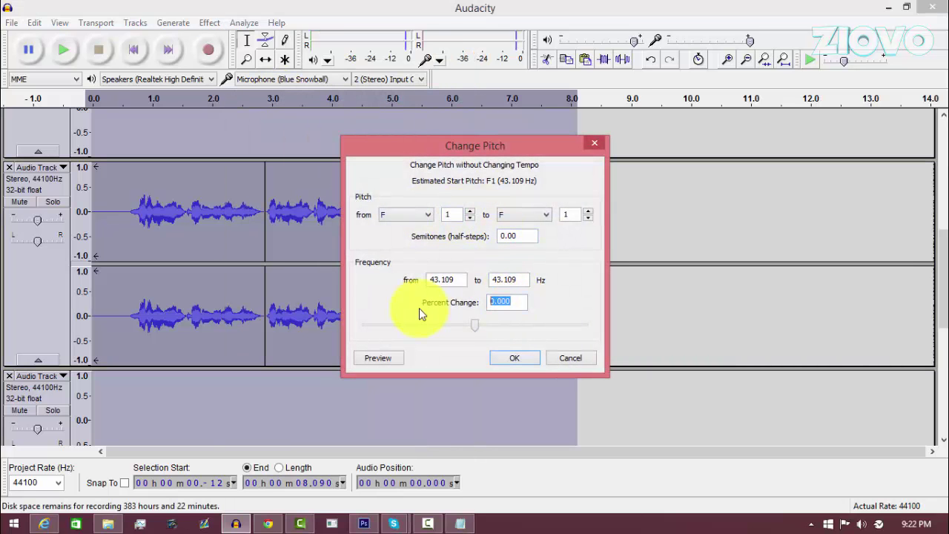
{"action": "type", "text": "-0"}
{"action": "type", "text": "5"}
{"action": "key", "text": "Return"}
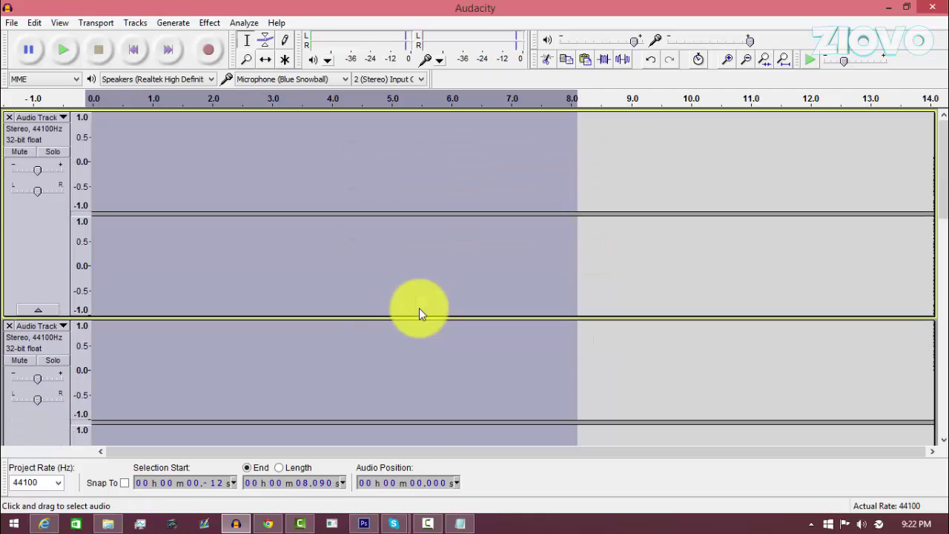
Step: Dismiss the notification and amplify the whole recording by 7 dB, allowing clipping
{"action": "left_click_drag", "start_coordinate": [942, 169], "coordinate": [941, 271]}
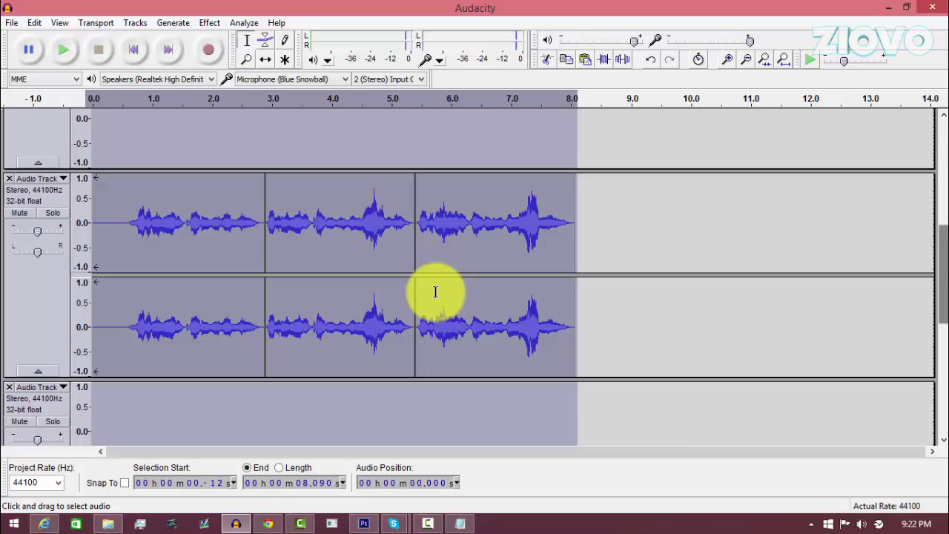
{"action": "left_click", "coordinate": [435, 291]}
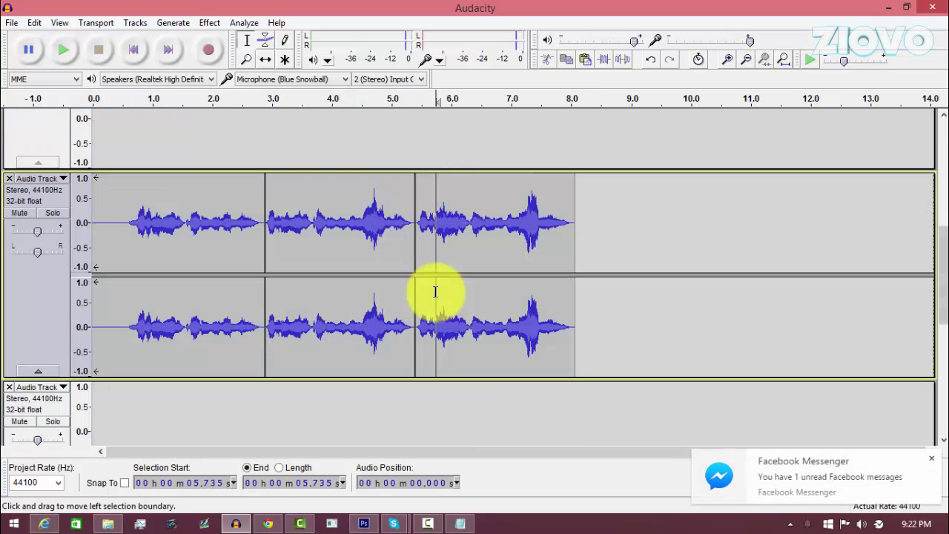
{"action": "left_click", "coordinate": [931, 458]}
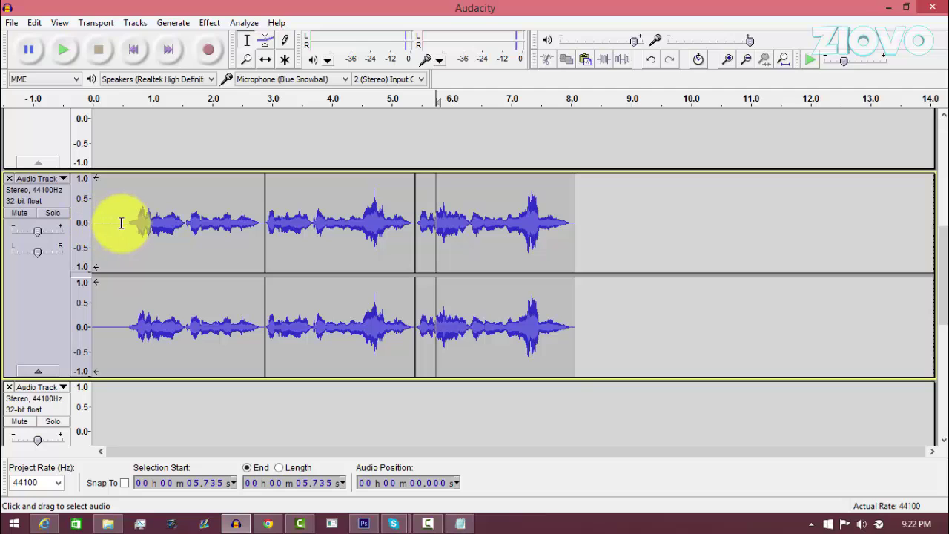
{"action": "key", "text": "ctrl+a"}
{"action": "left_click", "coordinate": [196, 24]}
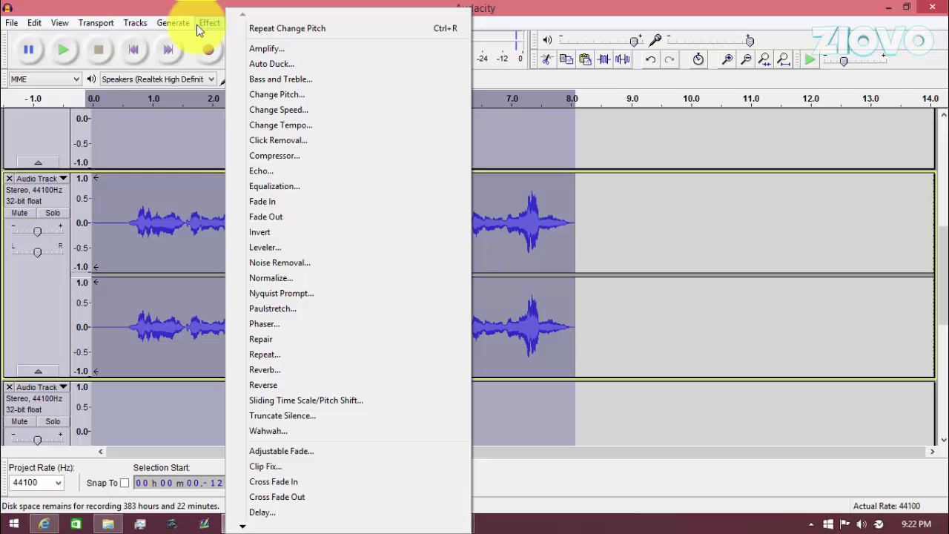
{"action": "left_click", "coordinate": [265, 48]}
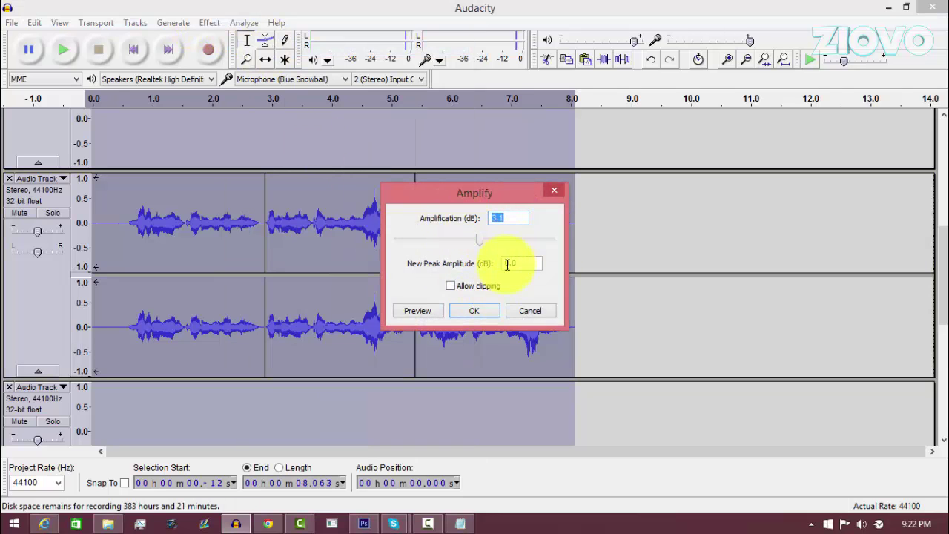
{"action": "type", "text": "7"}
{"action": "left_click", "coordinate": [450, 287]}
{"action": "left_click", "coordinate": [469, 310]}
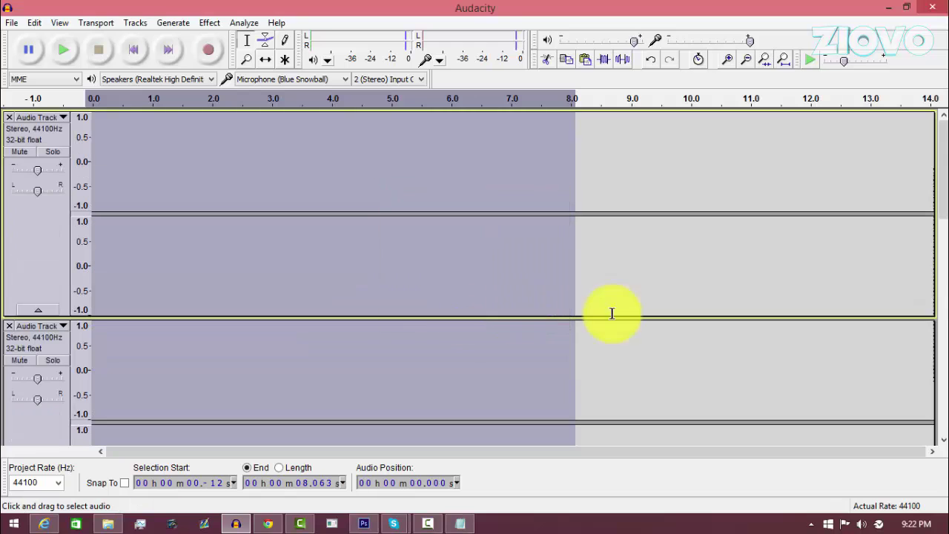
Step: Clear the selection and select a short stretch near the clip's start
{"action": "left_click_drag", "start_coordinate": [945, 252], "coordinate": [931, 275]}
{"action": "left_click", "coordinate": [469, 314]}
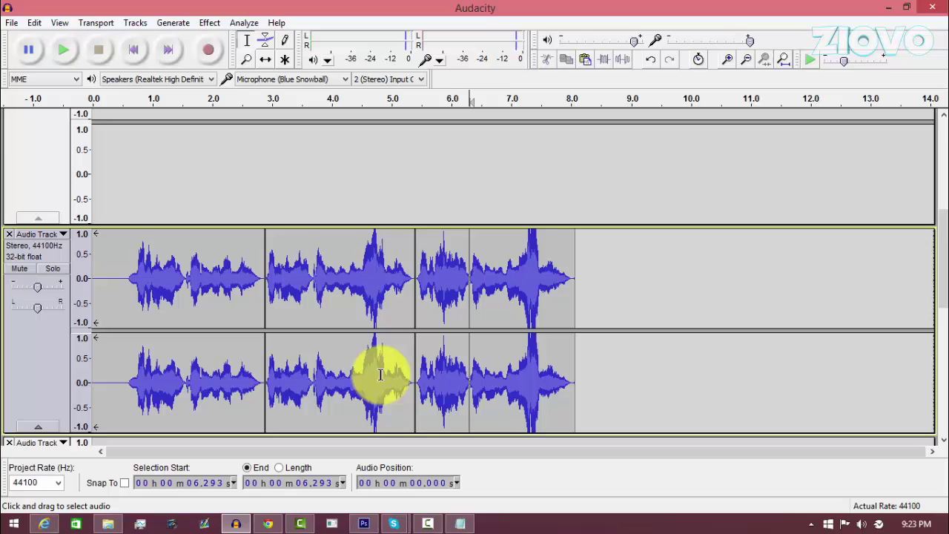
{"action": "left_click", "coordinate": [189, 311]}
{"action": "mouse_move", "coordinate": [123, 288]}
{"action": "left_mouse_down"}
{"action": "mouse_move", "coordinate": [183, 293]}
{"action": "mouse_move", "coordinate": [127, 295]}
{"action": "left_mouse_up"}
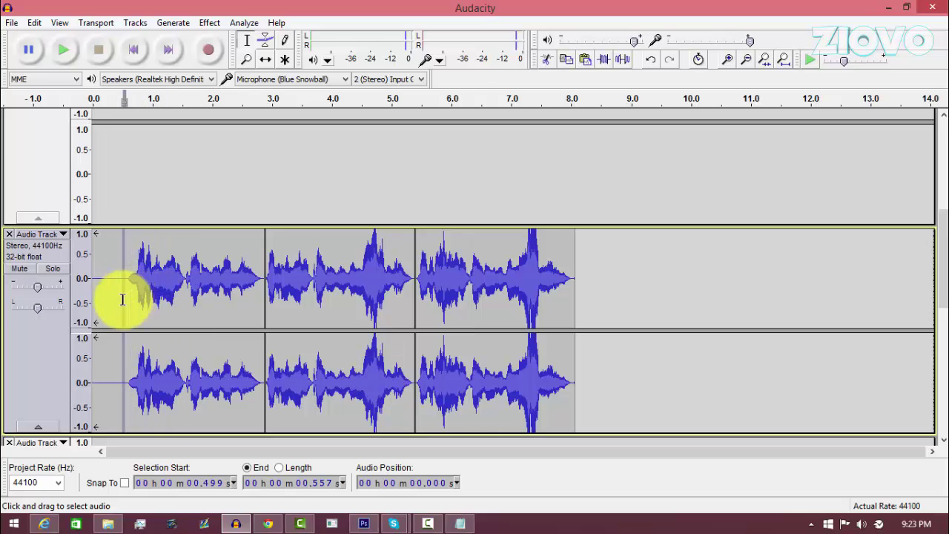
Step: Export the recording as the WAV file 'testing', accepting the mixdown warning
{"action": "left_click", "coordinate": [12, 23]}
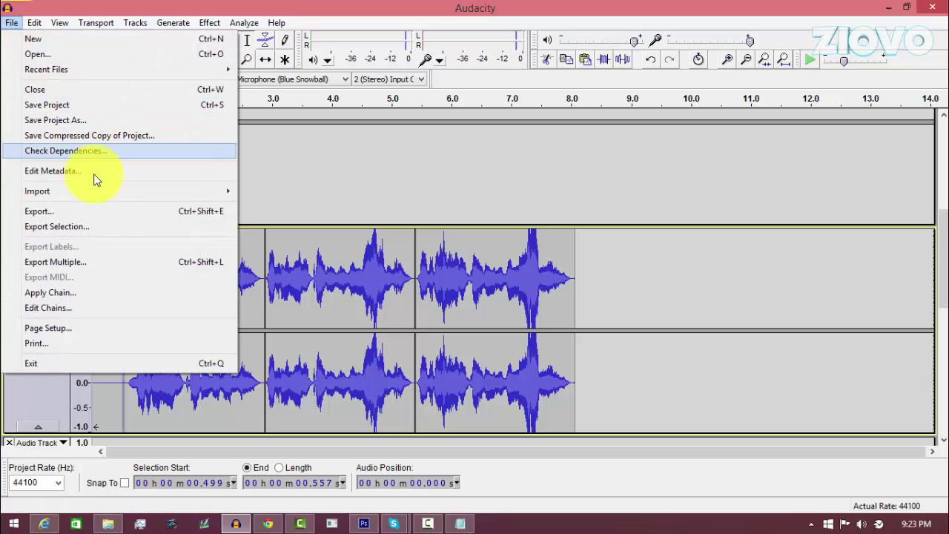
{"action": "left_click", "coordinate": [98, 207]}
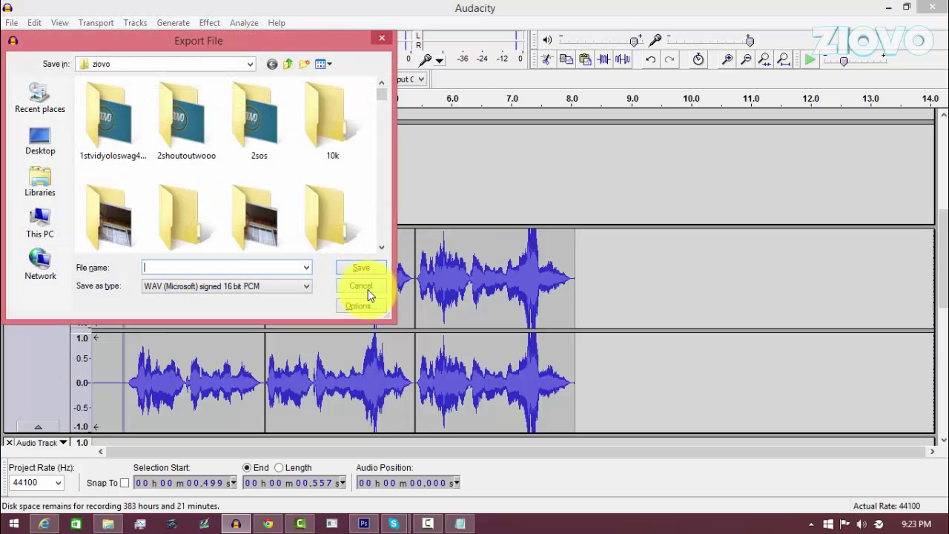
{"action": "type", "text": "test1"}
{"action": "key", "text": "BackSpace"}
{"action": "type", "text": "ing"}
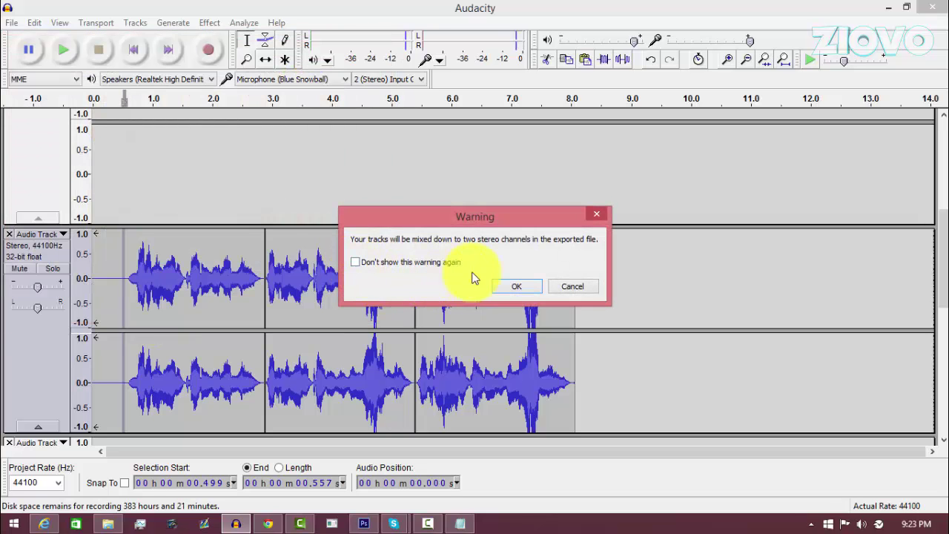
{"action": "left_click", "coordinate": [501, 284]}
{"action": "left_click", "coordinate": [562, 369]}
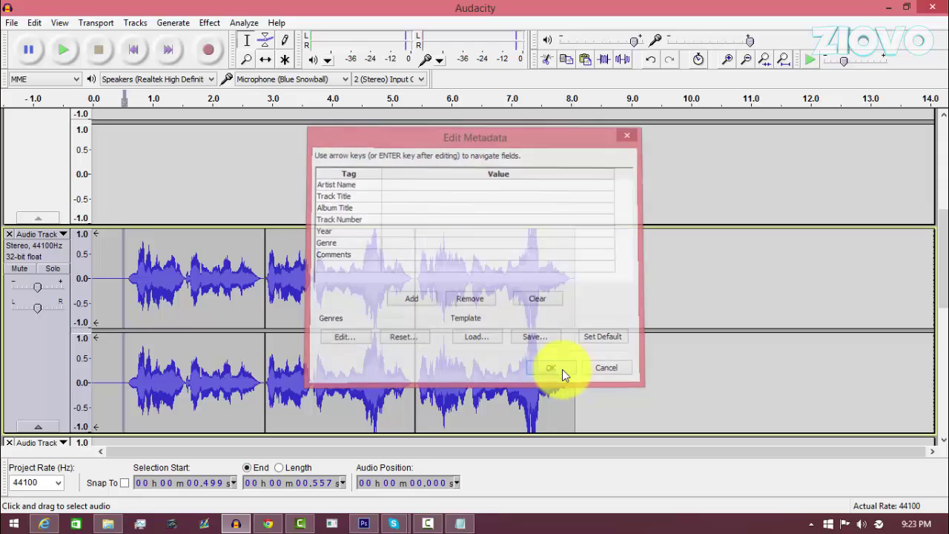